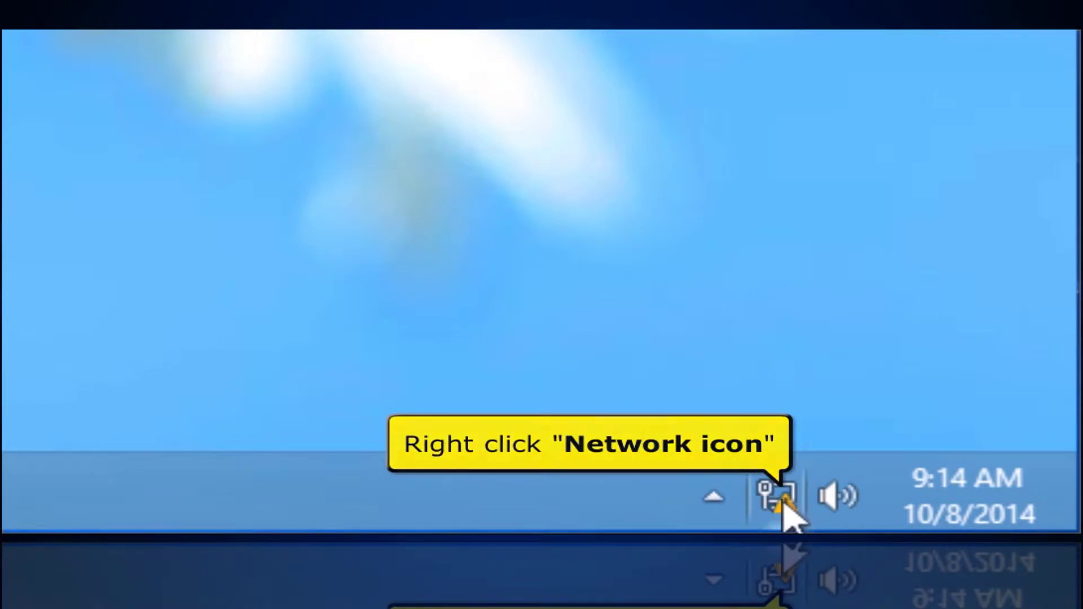
Step: Open the Network and Sharing Center from the network icon in the system tray
right_click(786, 513)
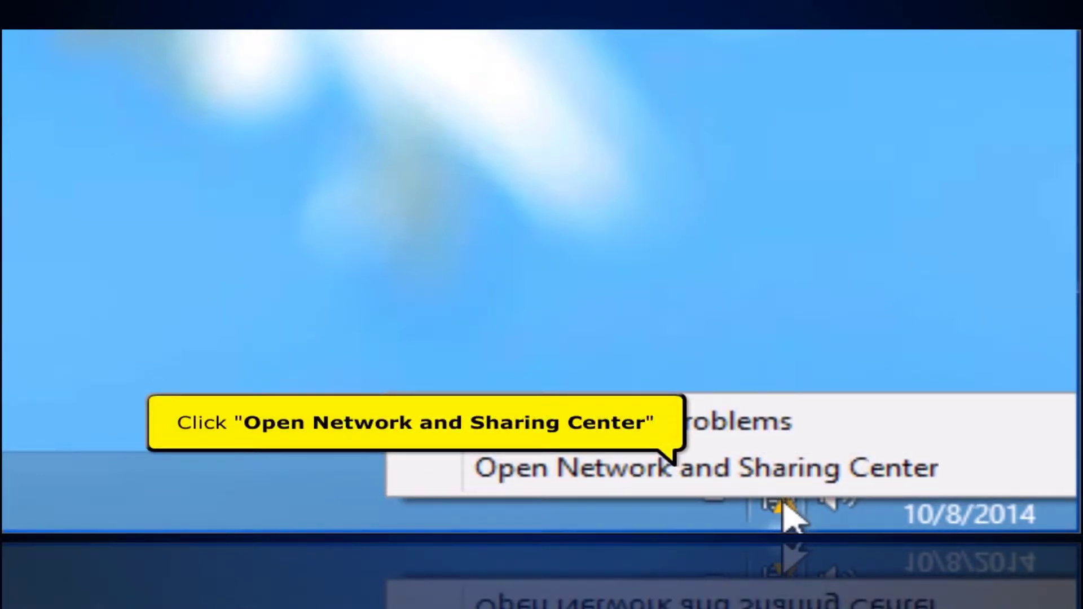
key("Escape")
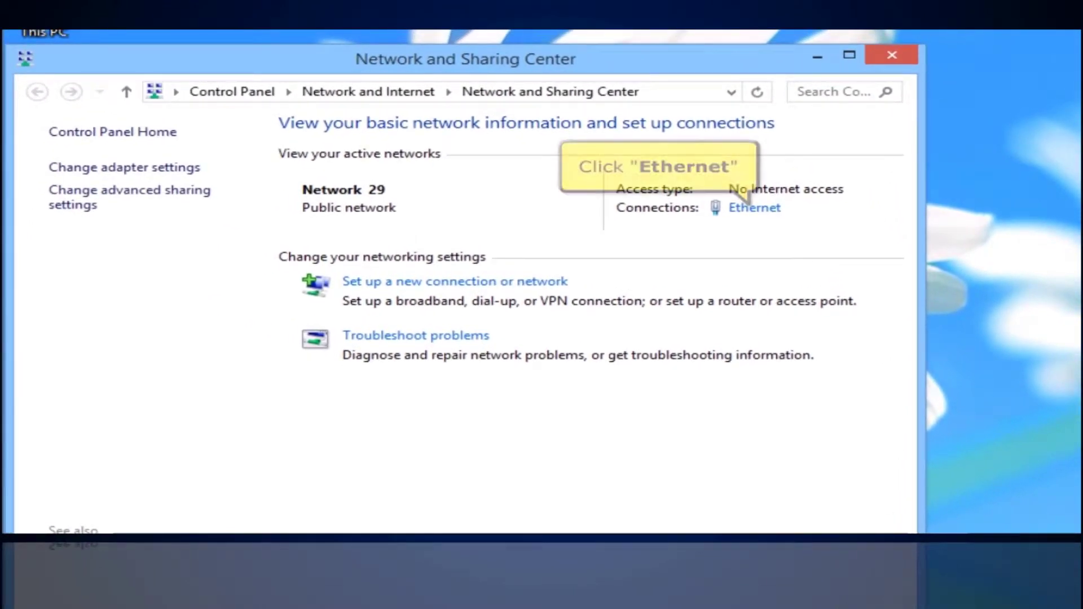
Step: Open the Ethernet adapter's TCP/IPv4 properties and confirm IP and DNS are obtained automatically
left_click(771, 213)
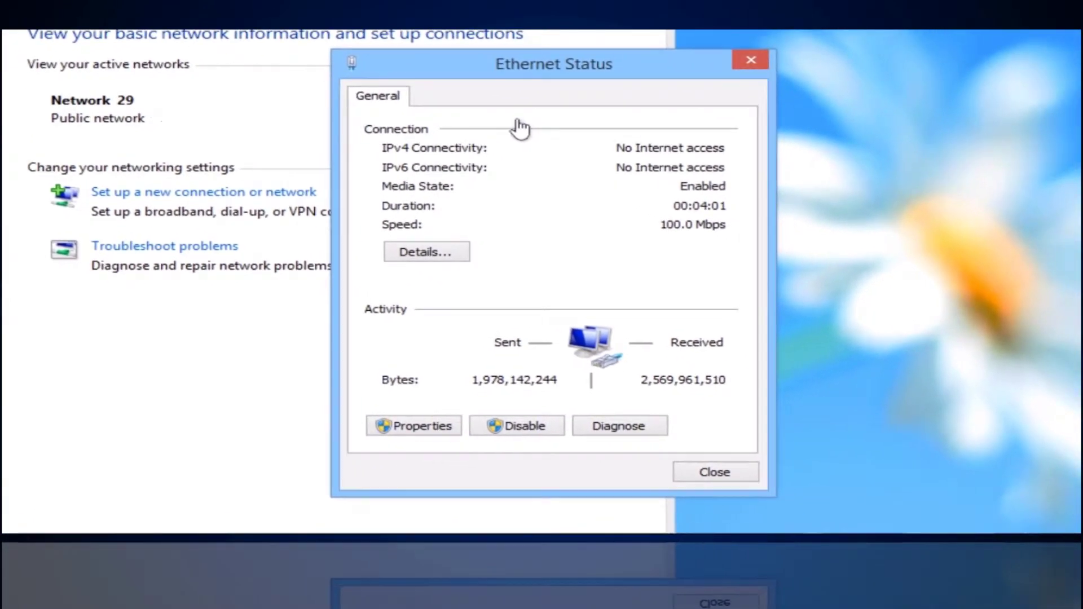
left_click(423, 427)
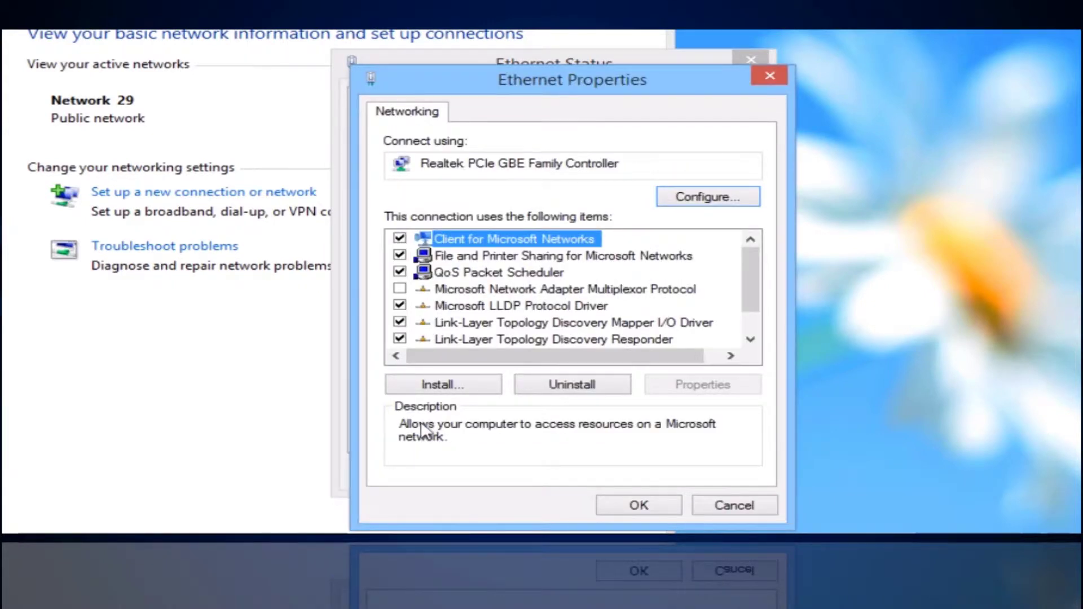
scroll(420, 428, "down", 1)
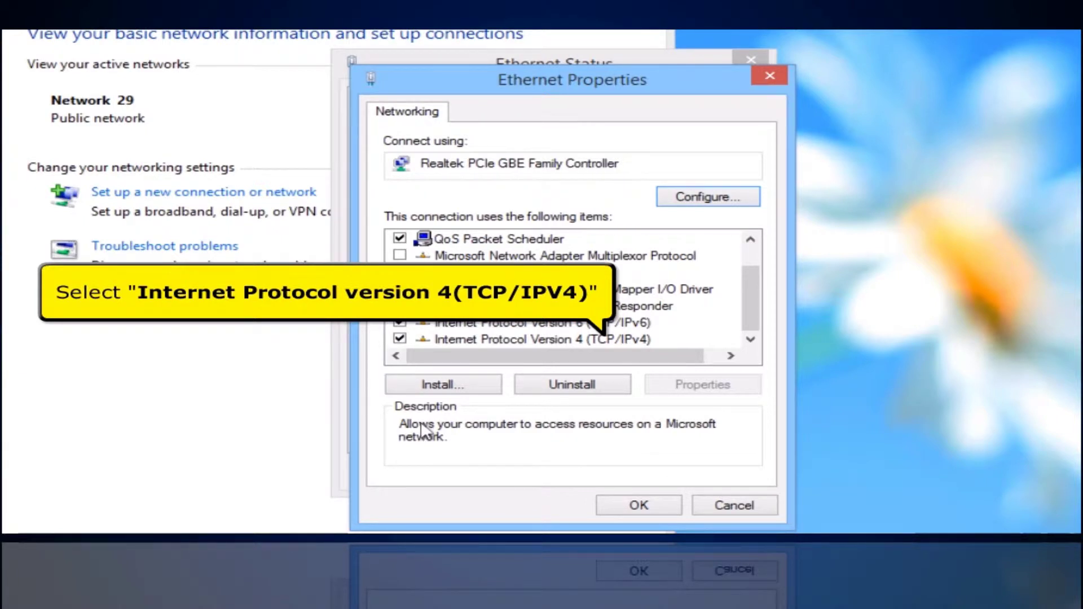
key("End")
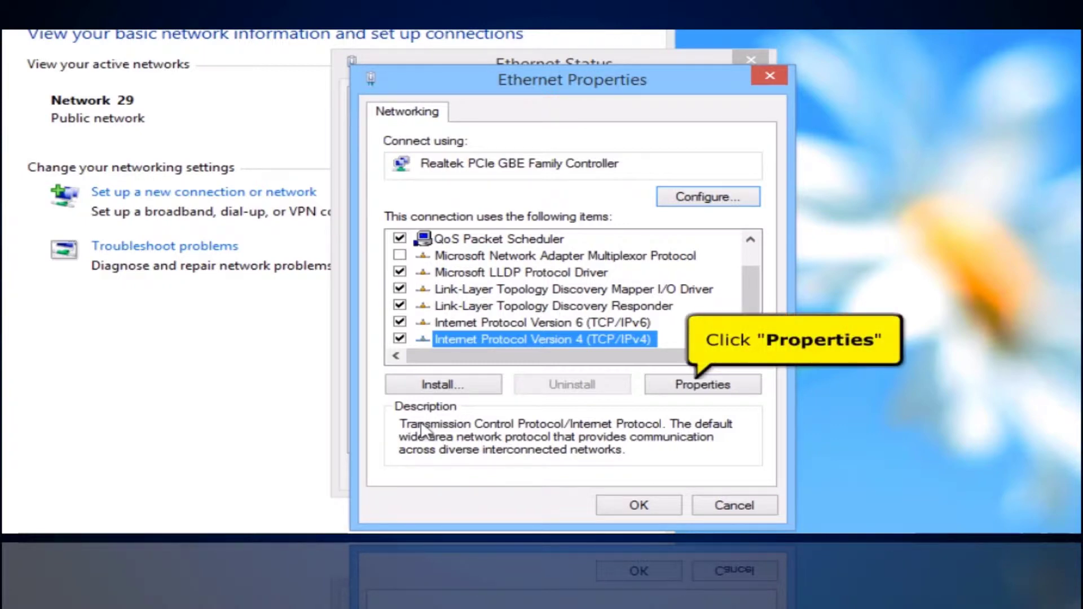
left_click(674, 389)
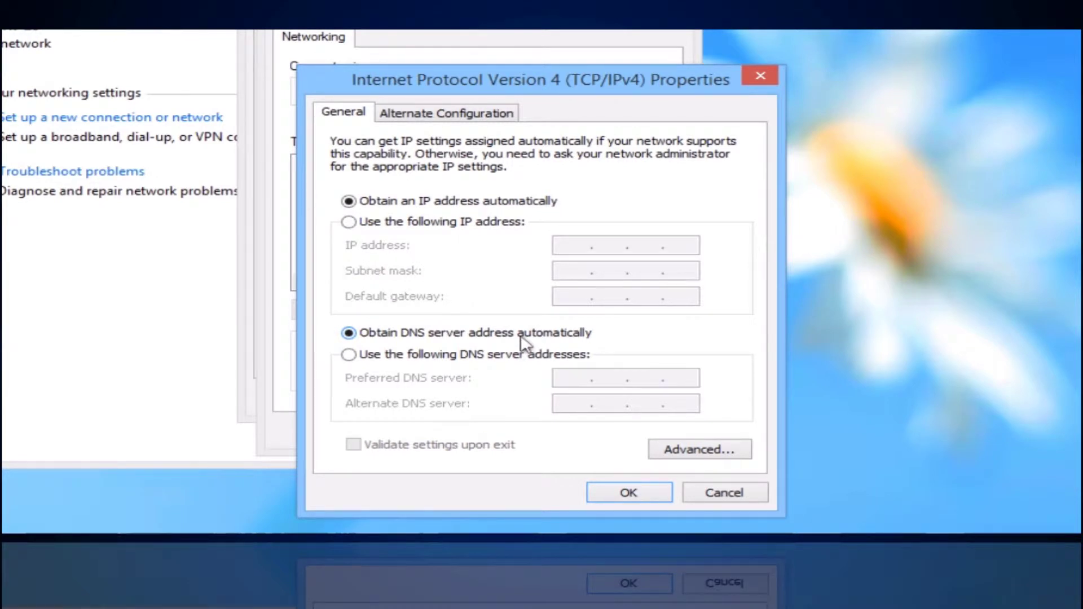
left_click(625, 493)
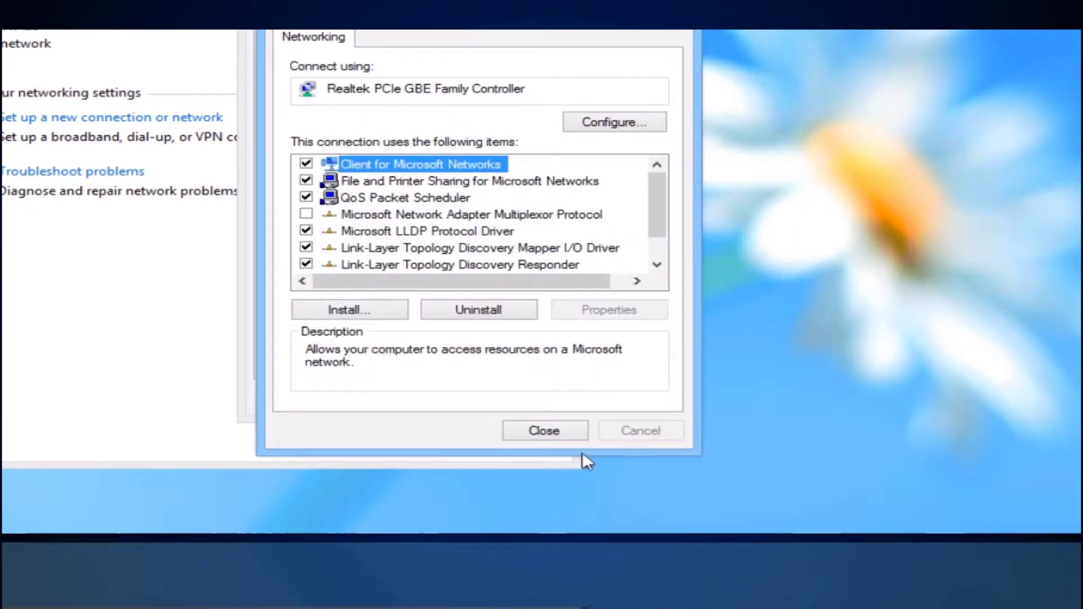
Step: Check the Ethernet details for default gateway 192.168.10.250, then close all network windows
left_click(560, 431)
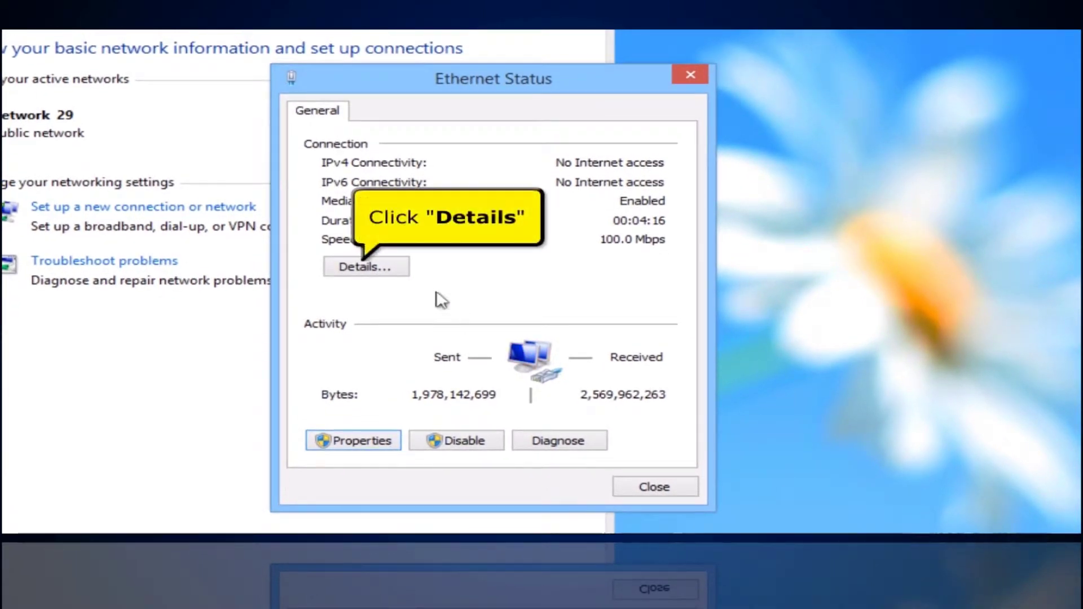
left_click(388, 271)
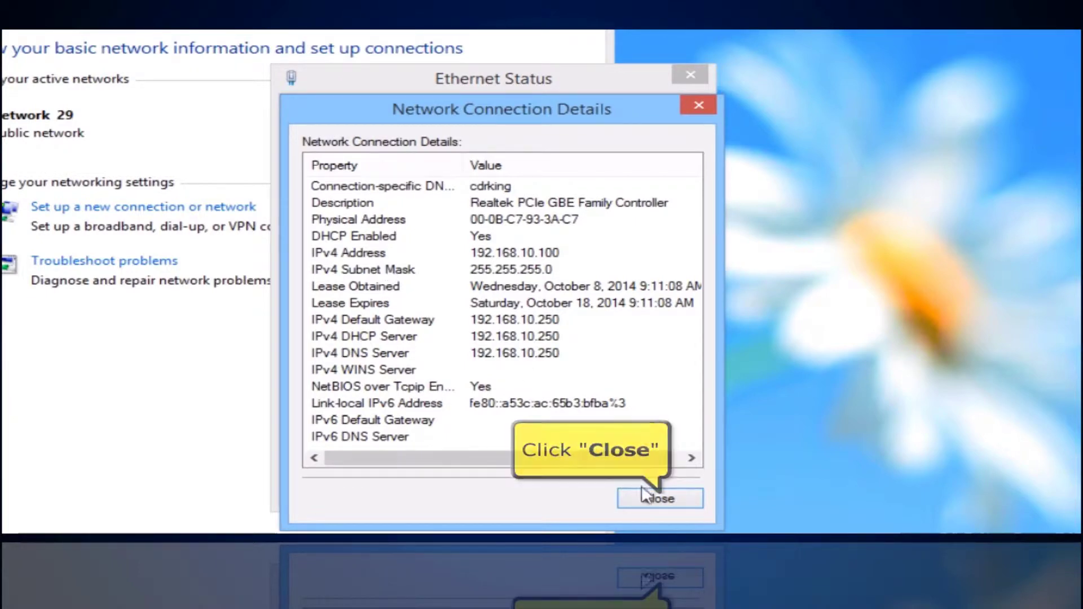
left_click(656, 504)
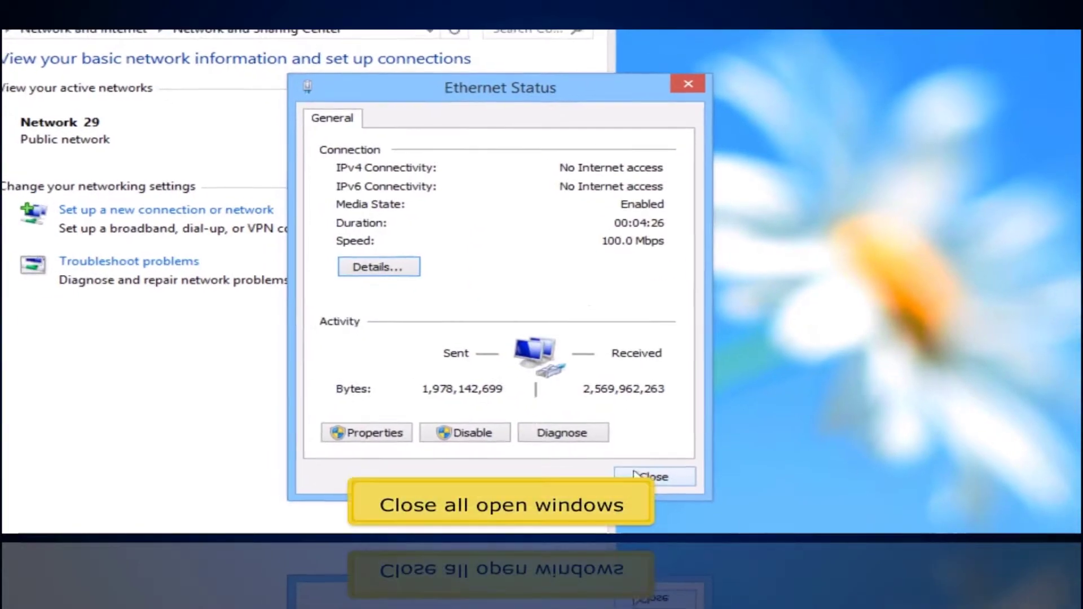
left_click(638, 455)
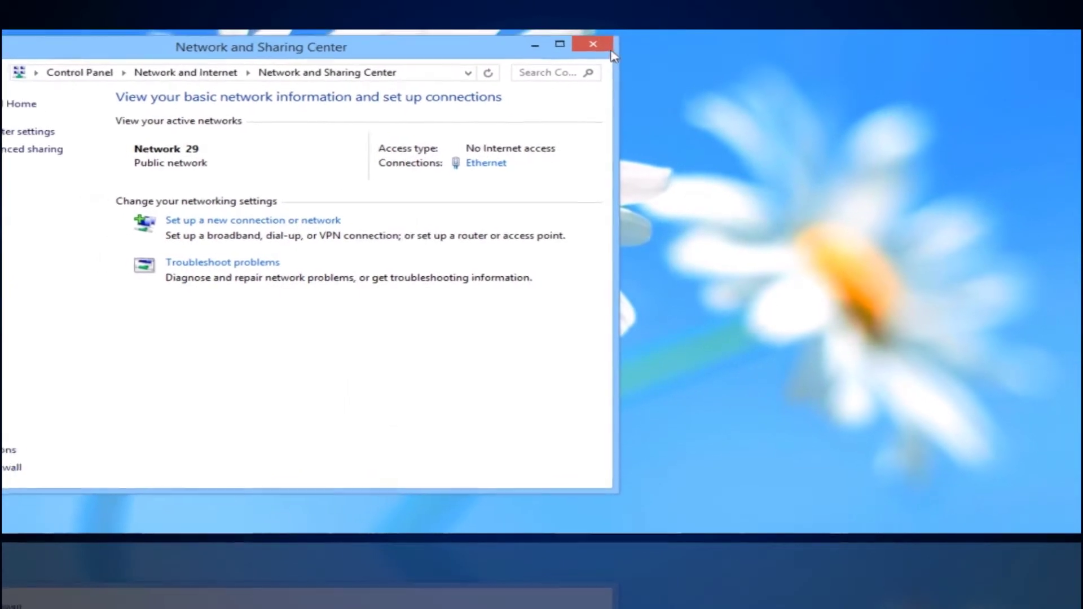
left_click(611, 59)
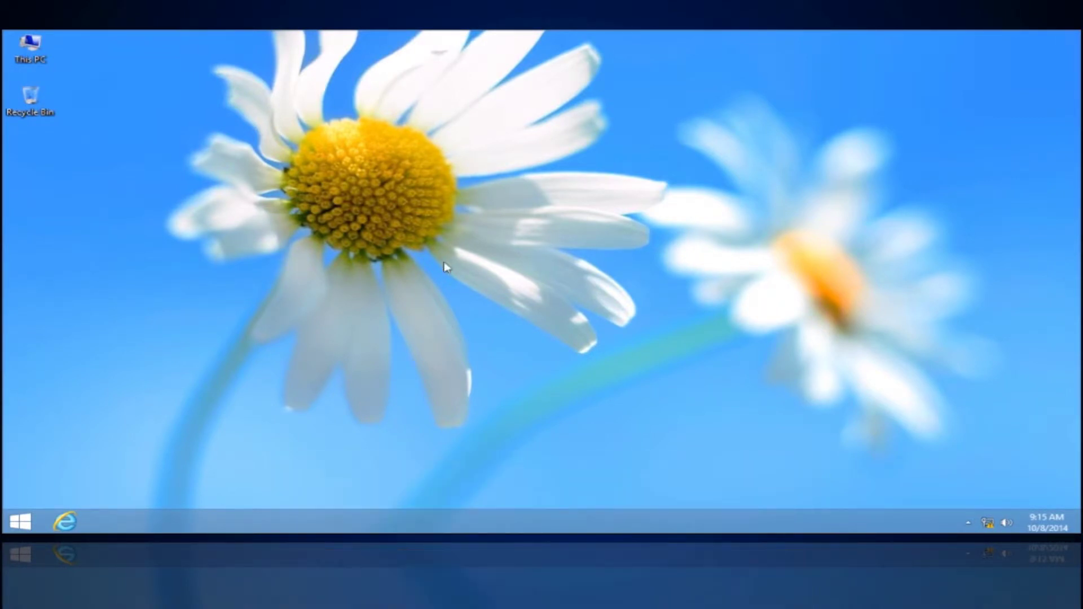
Step: Browse to 192.168.10.250 in Internet Explorer to reach the Smart Setup Wizard
left_click(63, 524)
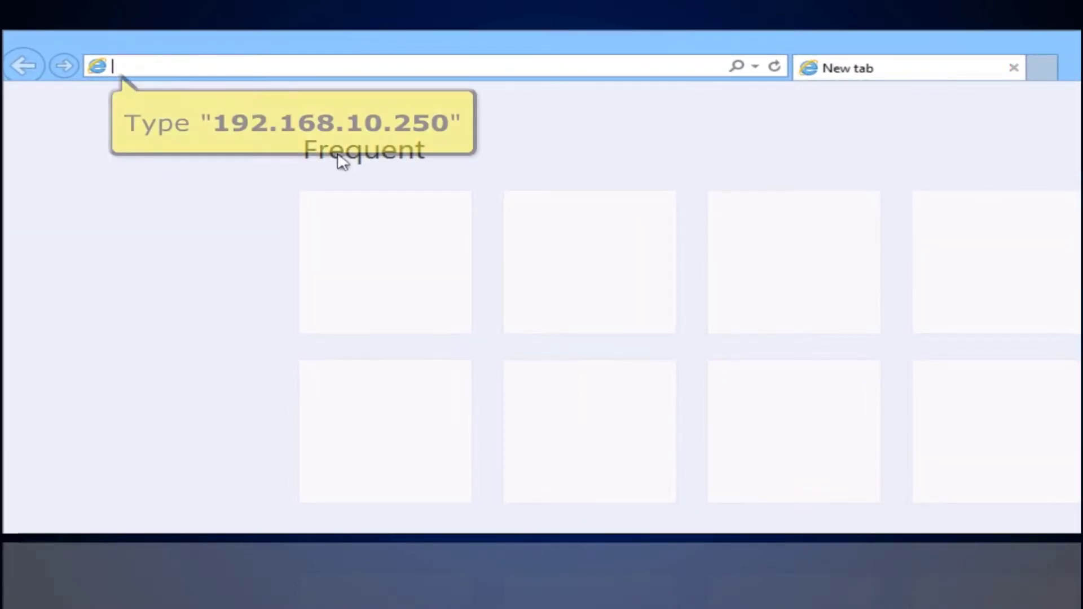
type("192.168.10.2")
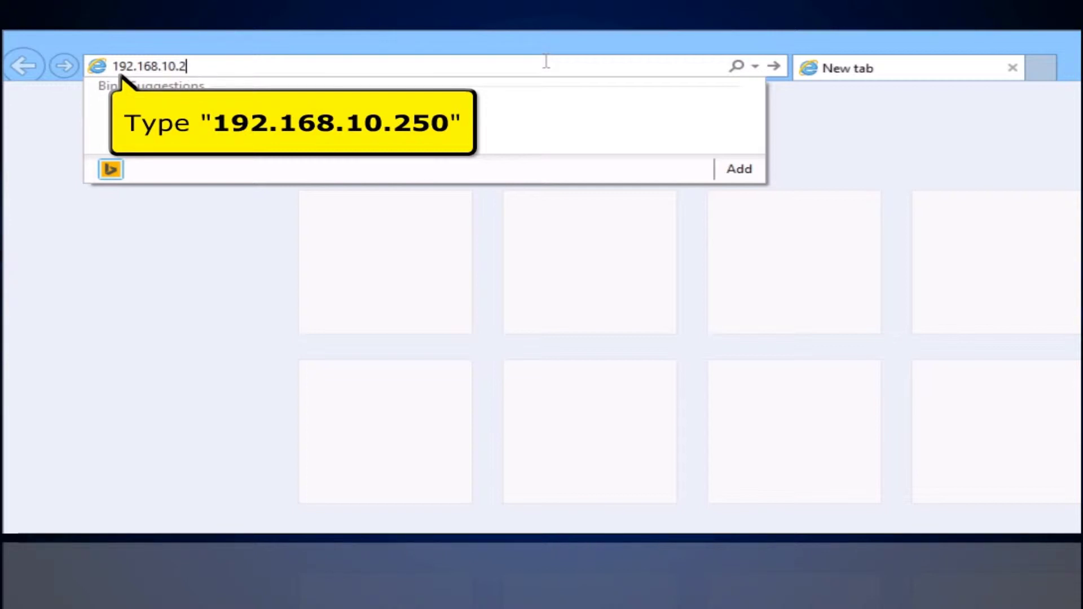
type("50")
key("Return")
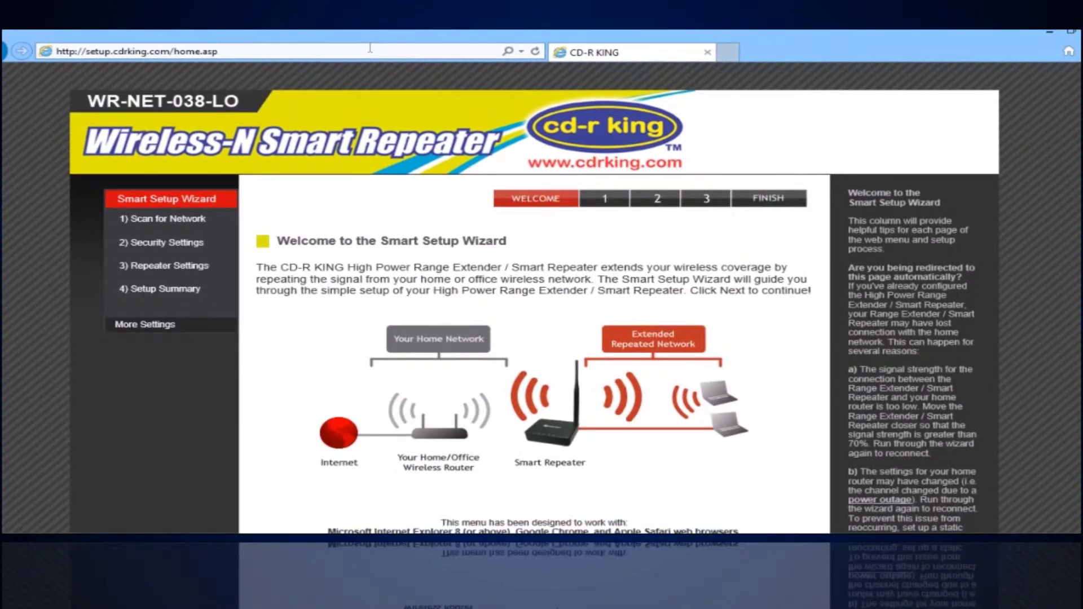
Step: Scan for Wi-Fi networks and pick cd-rking_test2014 as the home network to repeat
scroll(574, 280, "down", 3)
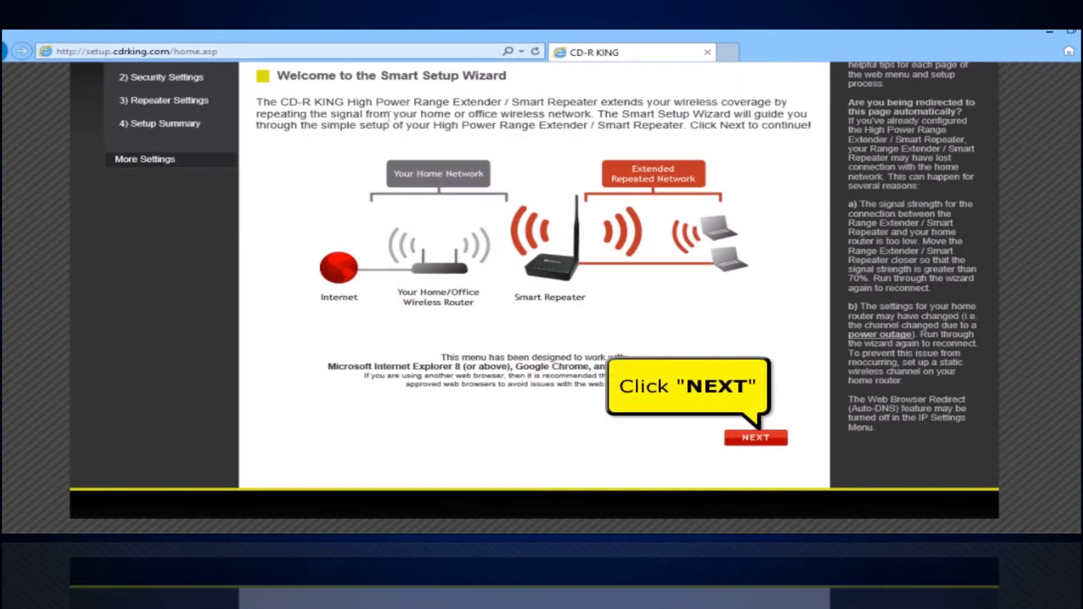
left_click(753, 439)
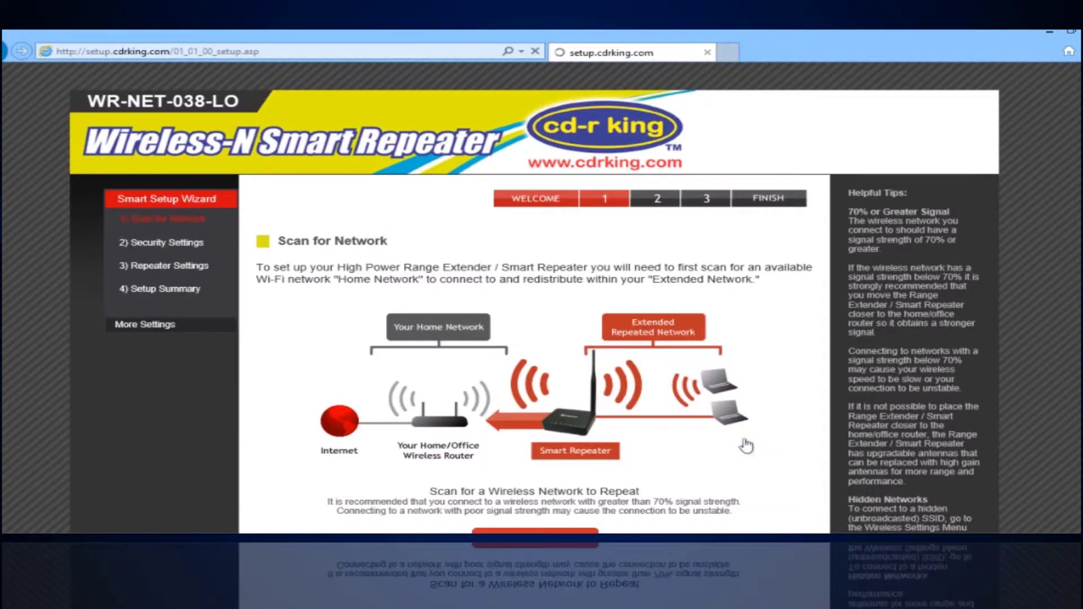
scroll(746, 445, "down", 3)
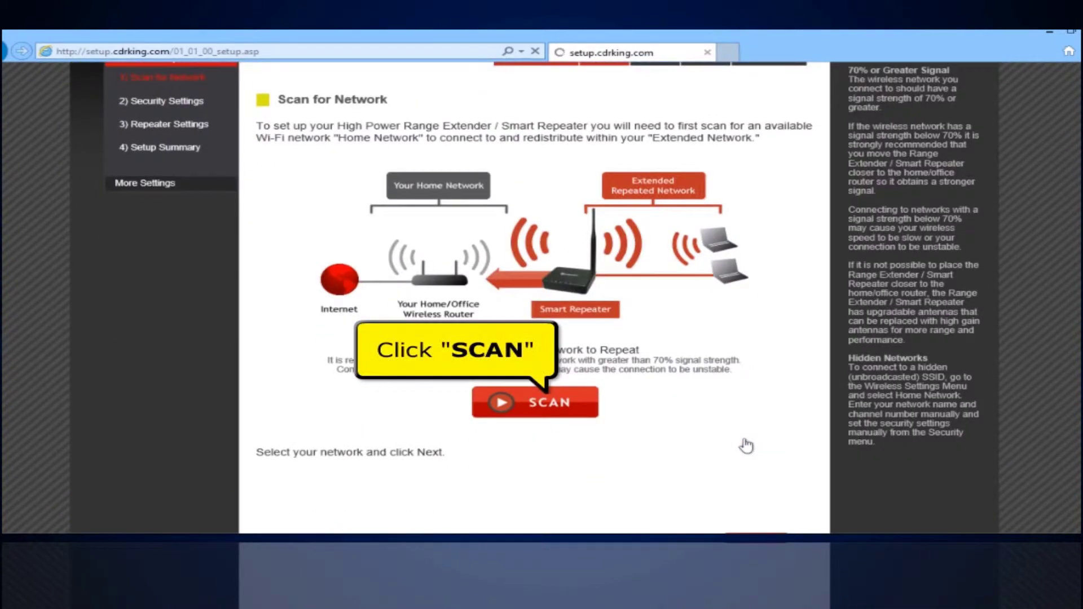
left_click(586, 413)
scroll(588, 414, "down", 5)
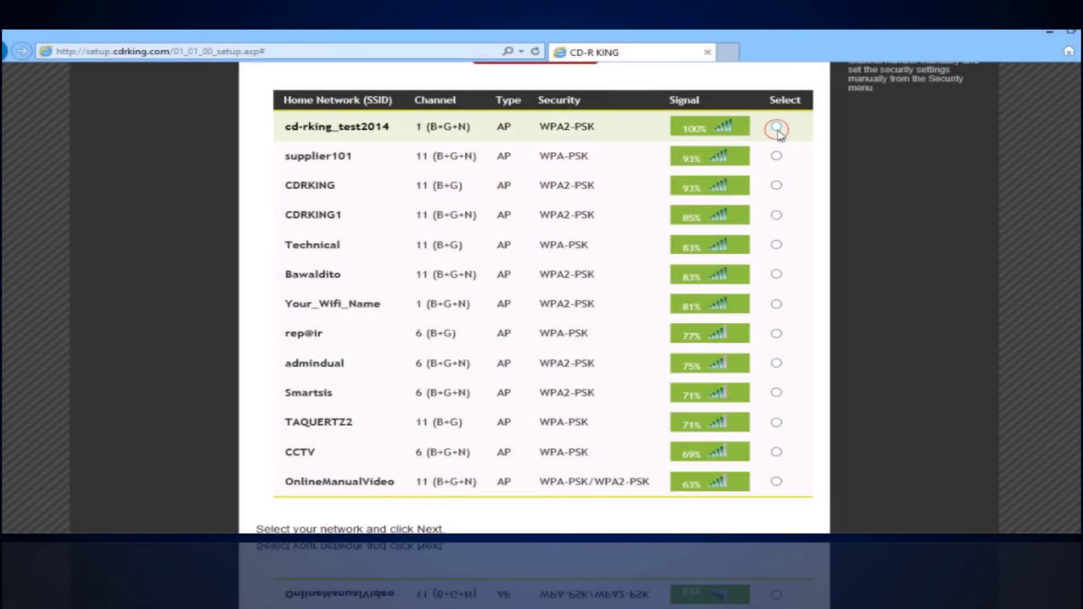
left_click(776, 127)
scroll(779, 133, "down", 3)
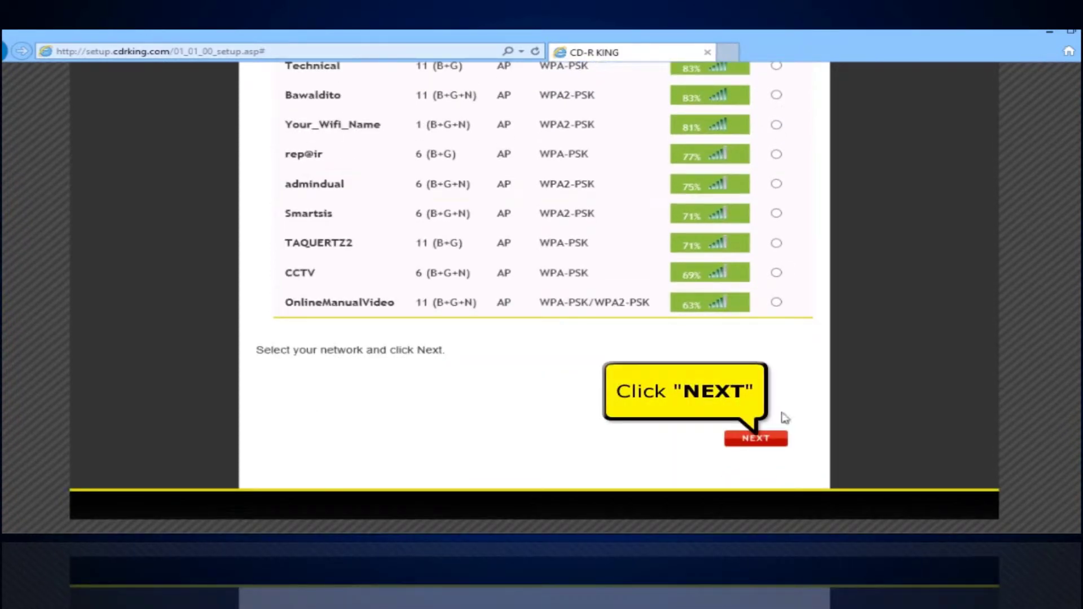
left_click(776, 447)
Step: Enter the home Wi-Fi password as the Home Network Security Key and continue
scroll(777, 448, "down", 2)
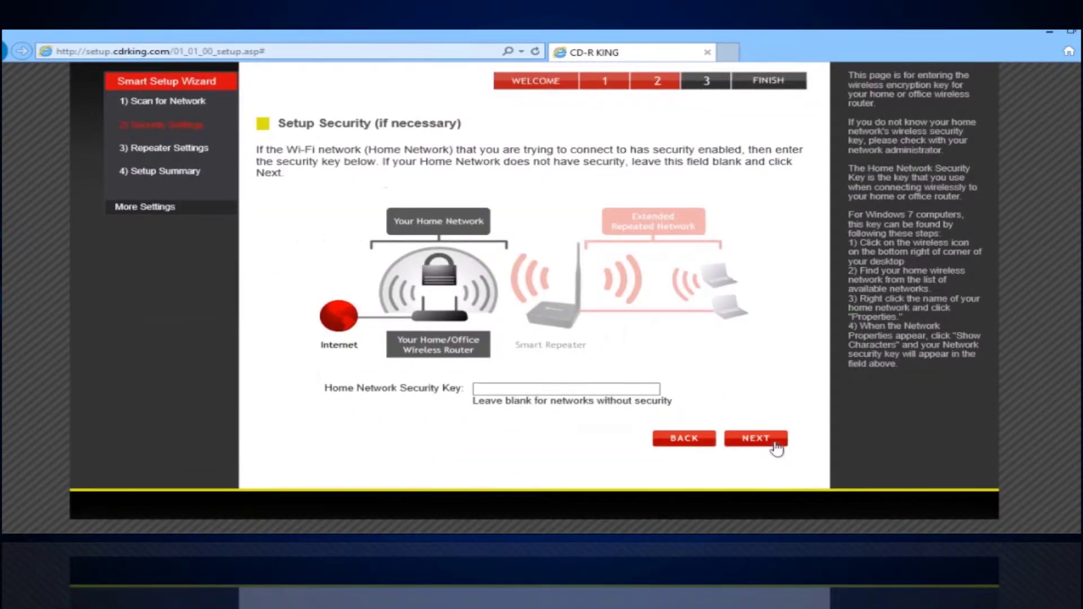
left_click(611, 390)
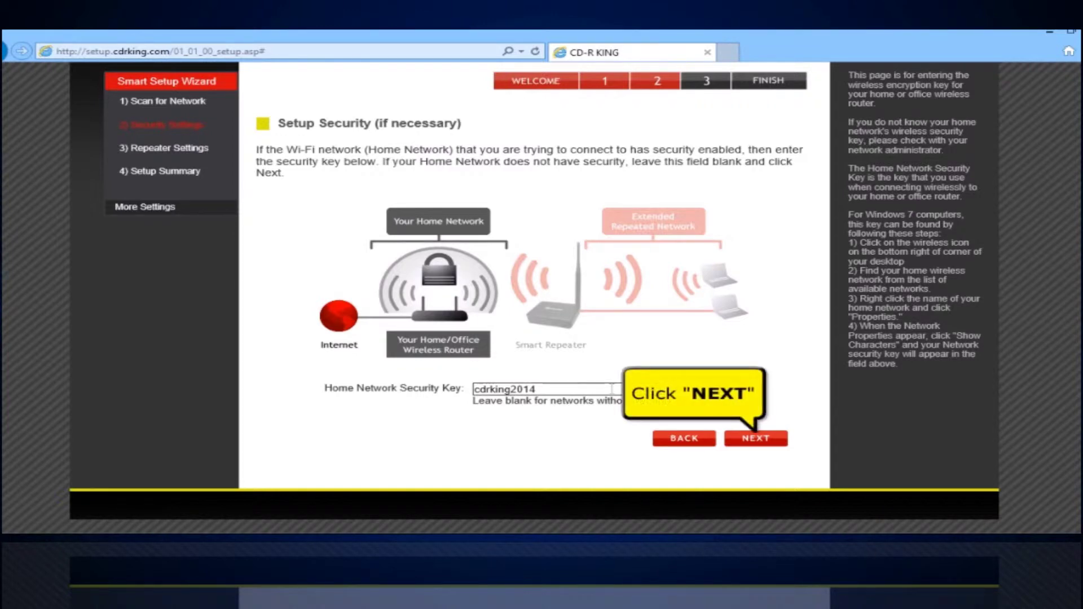
left_click(757, 445)
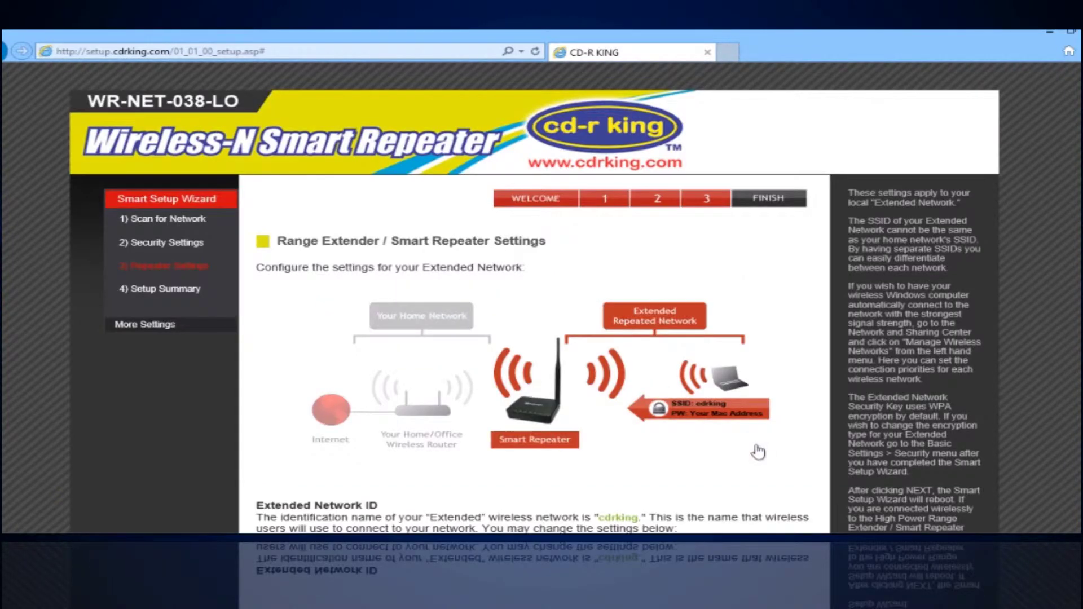
Step: Rename the extended network to CD-R KING WI-FI, give it a new security key, and save
scroll(757, 449, "down", 3)
left_click_drag(586, 345, 427, 346)
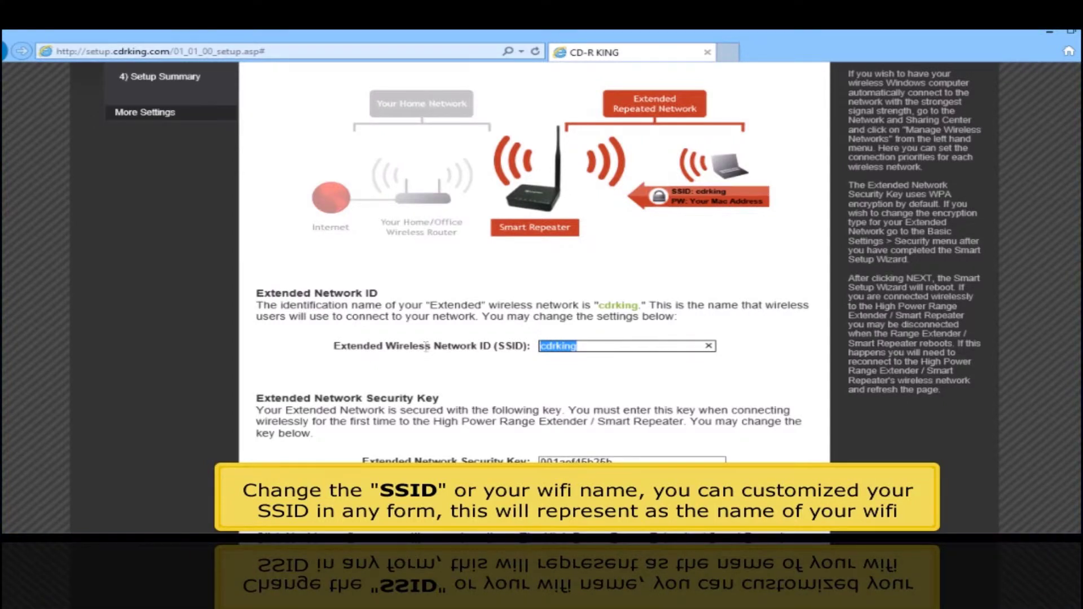
type("CD-R KING WI-FI")
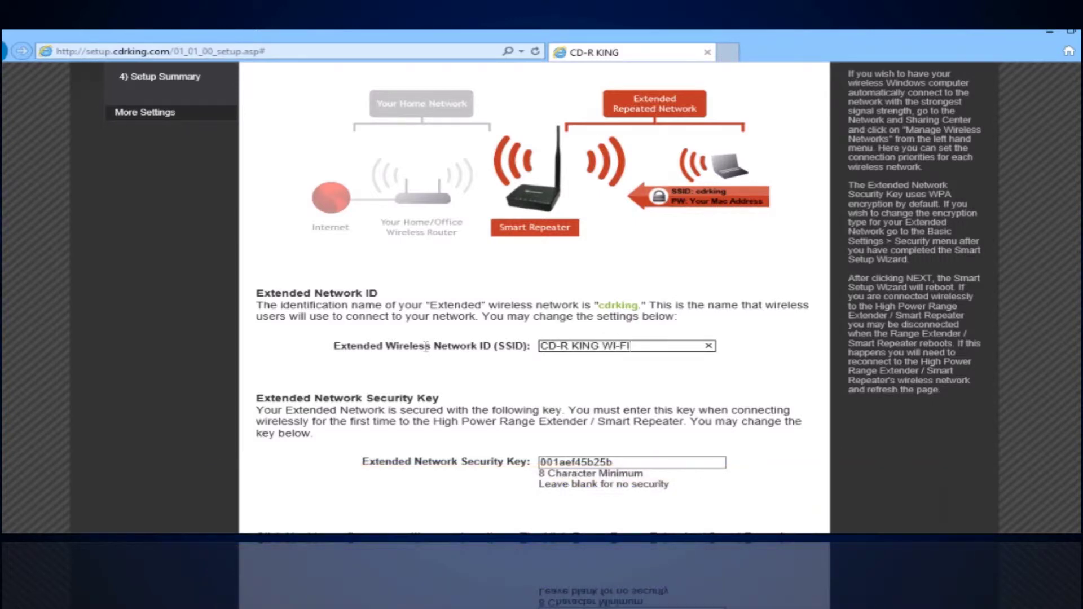
double_click(628, 466)
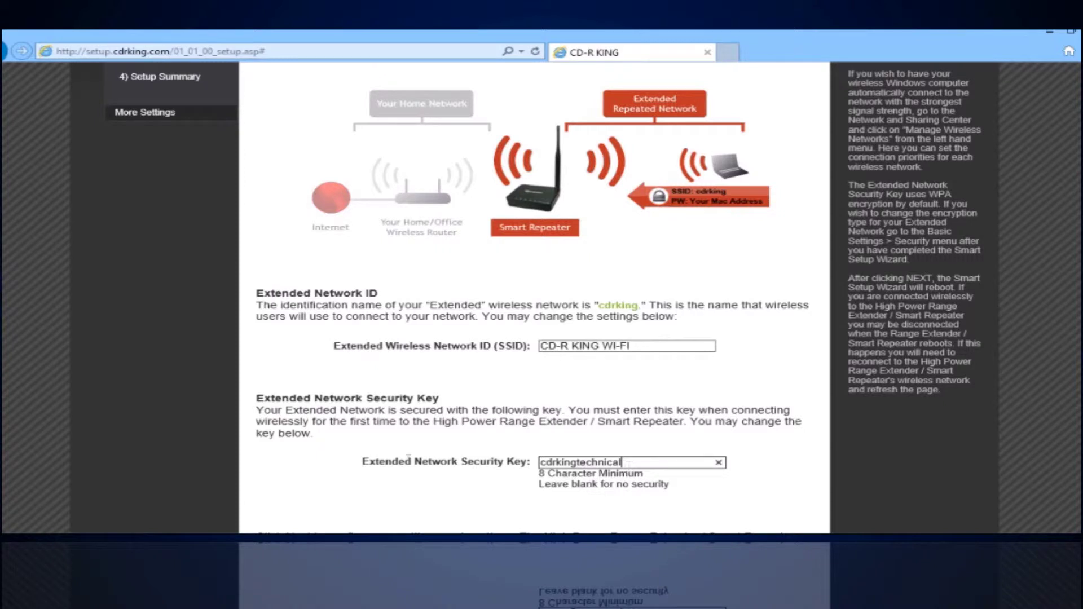
scroll(406, 477, "down", 3)
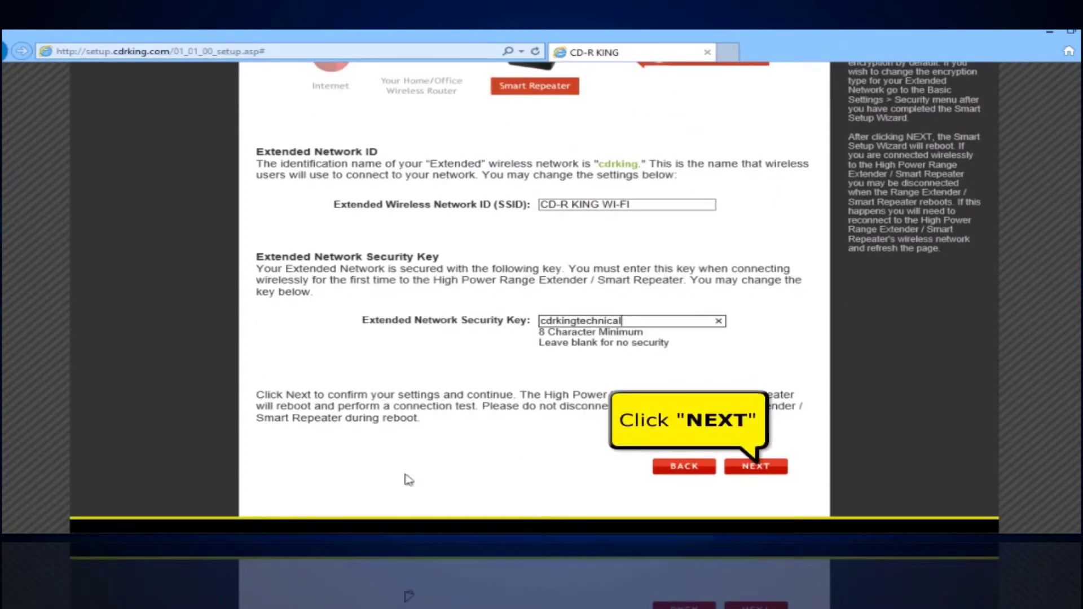
left_click(749, 473)
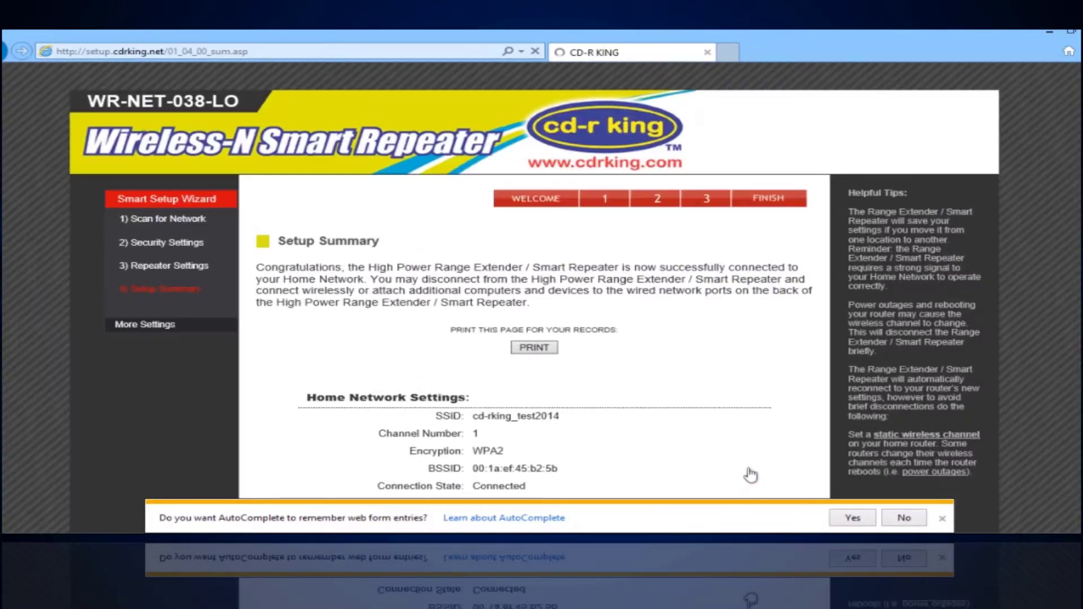
scroll(750, 474, "down", 5)
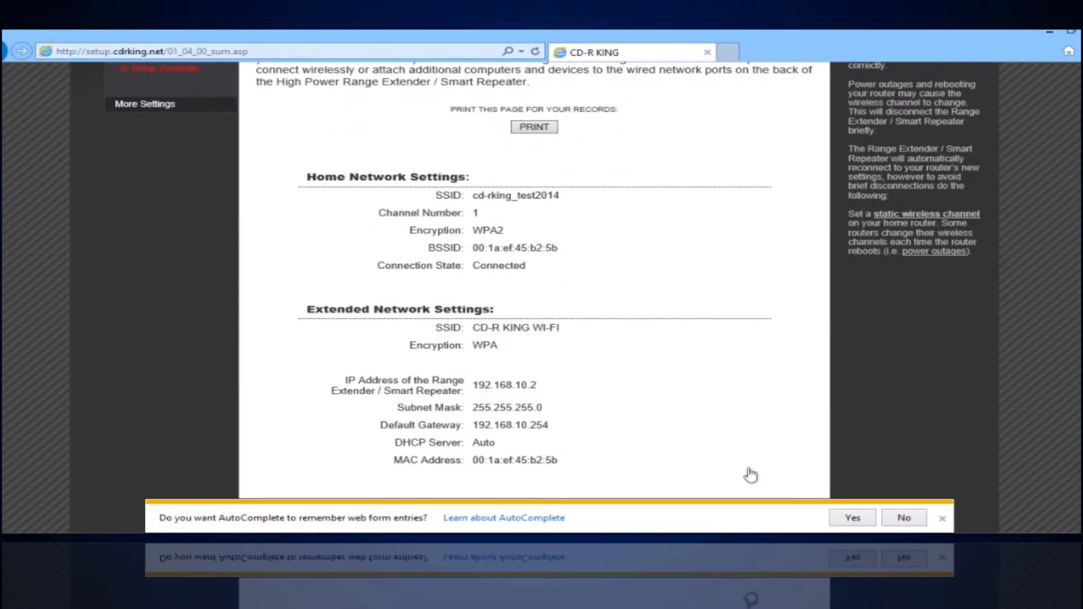
scroll(749, 474, "down", 1)
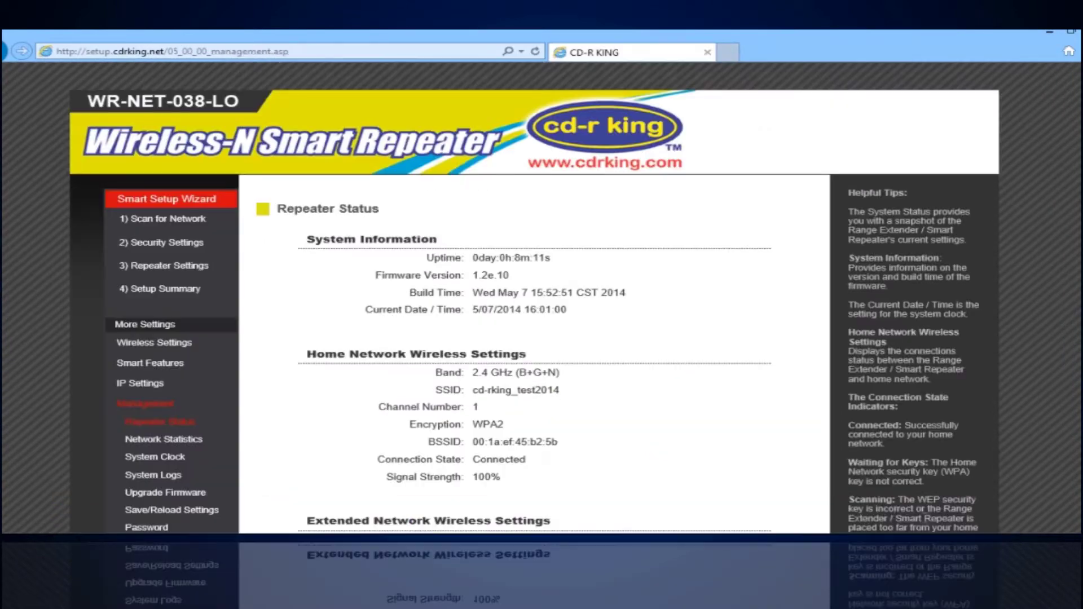
scroll(750, 473, "down", 8)
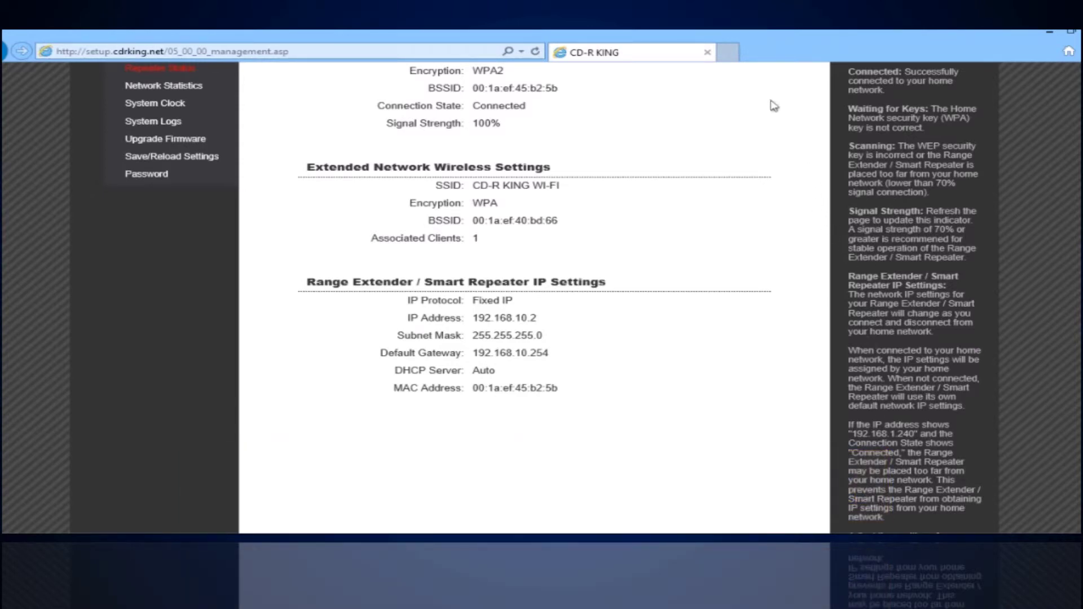
left_click(728, 53)
type("ww")
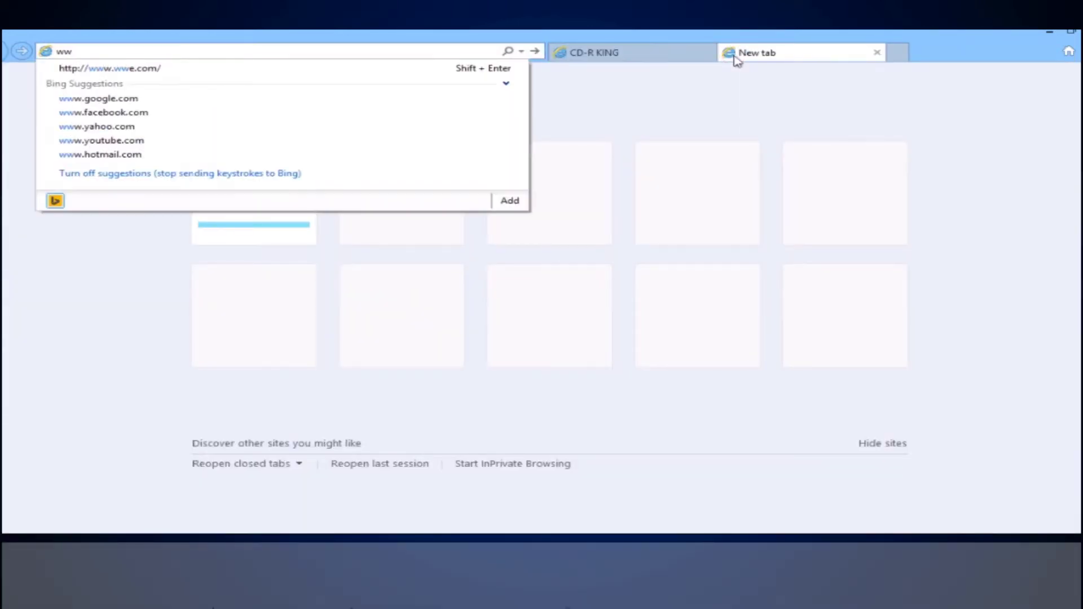
type("w.cdrking.c")
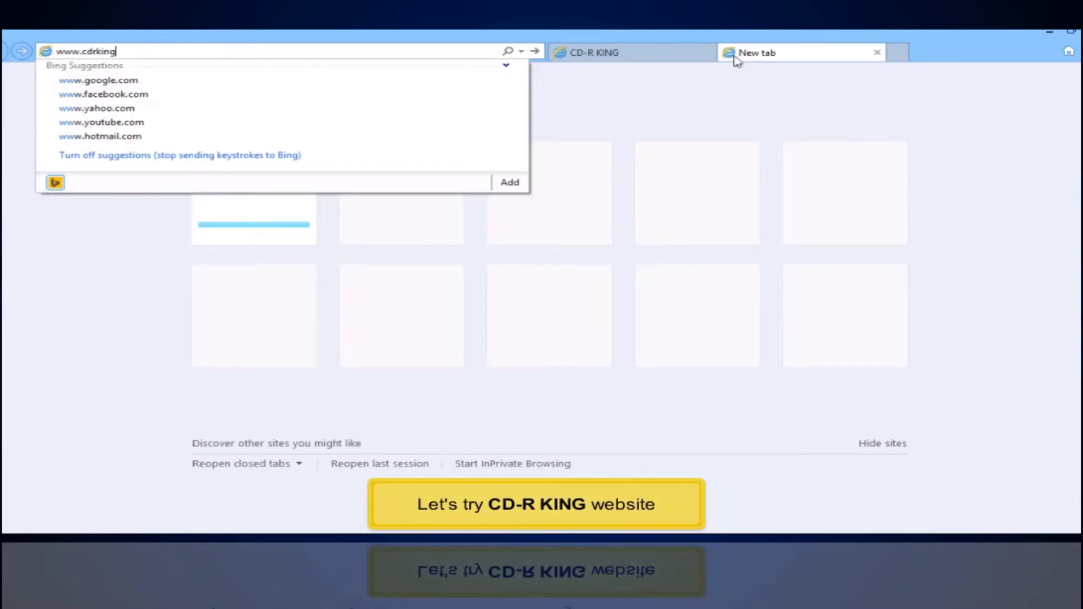